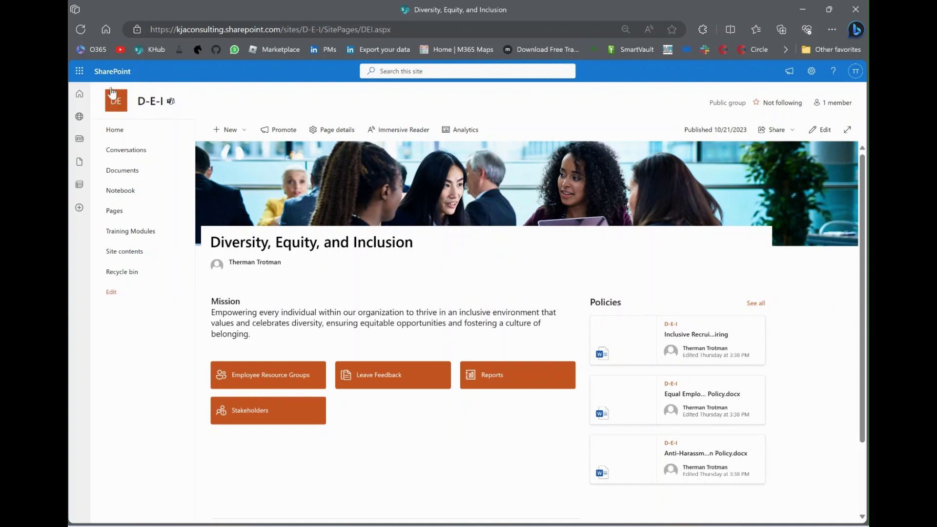
Step: Open the Microsoft 365 app launcher from the SharePoint DEI page
click(79, 72)
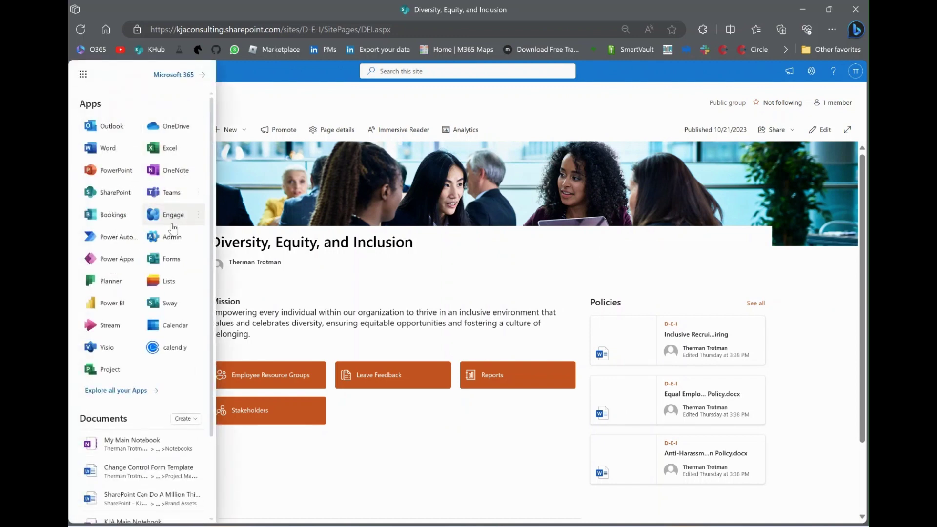
Step: Create a new blank Microsoft Form titled 'Employee Climate Survey'
click(168, 258)
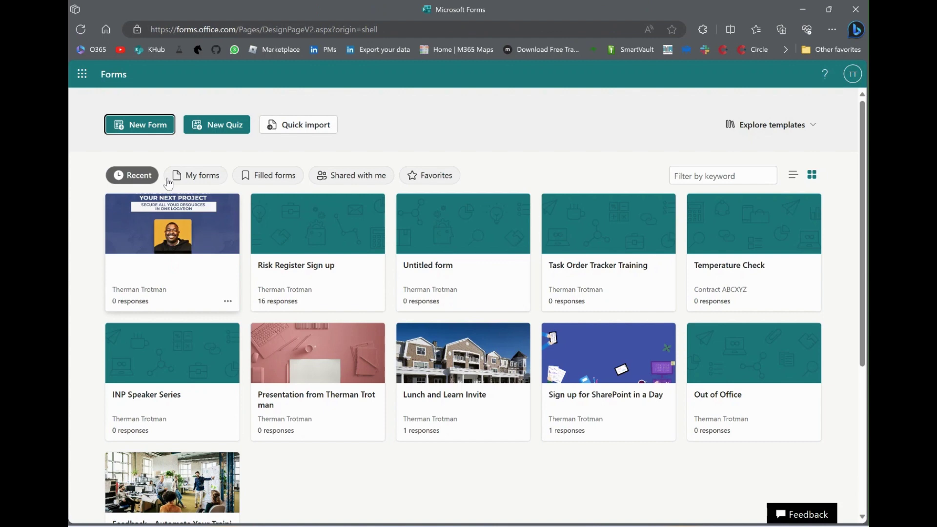
click(152, 125)
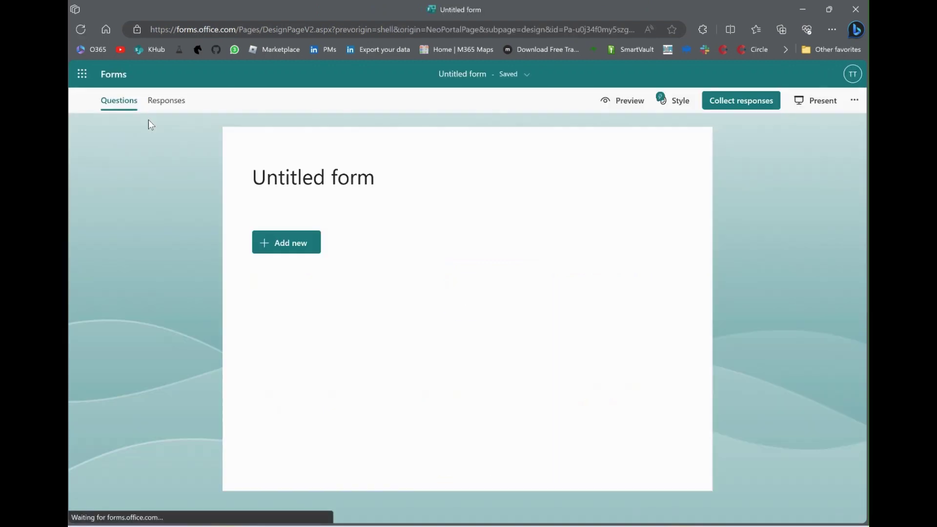
click(345, 191)
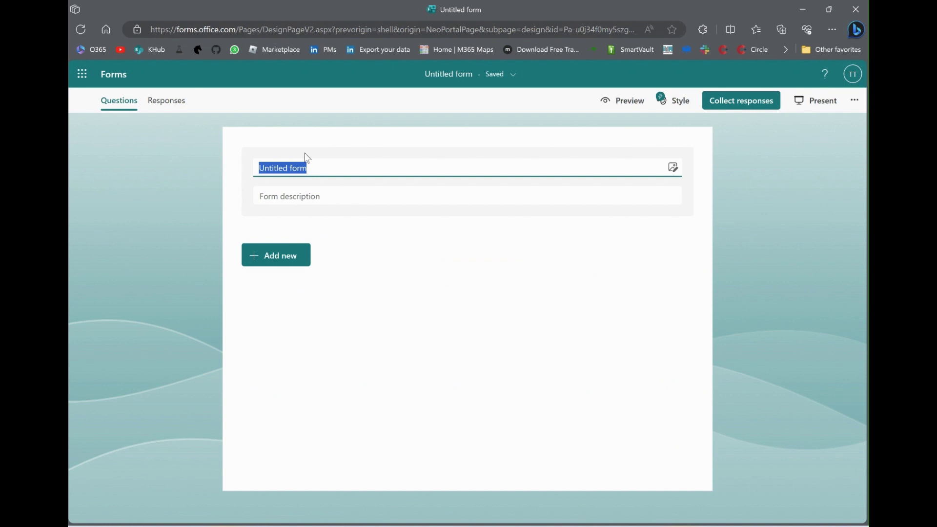
key(alt+Tab)
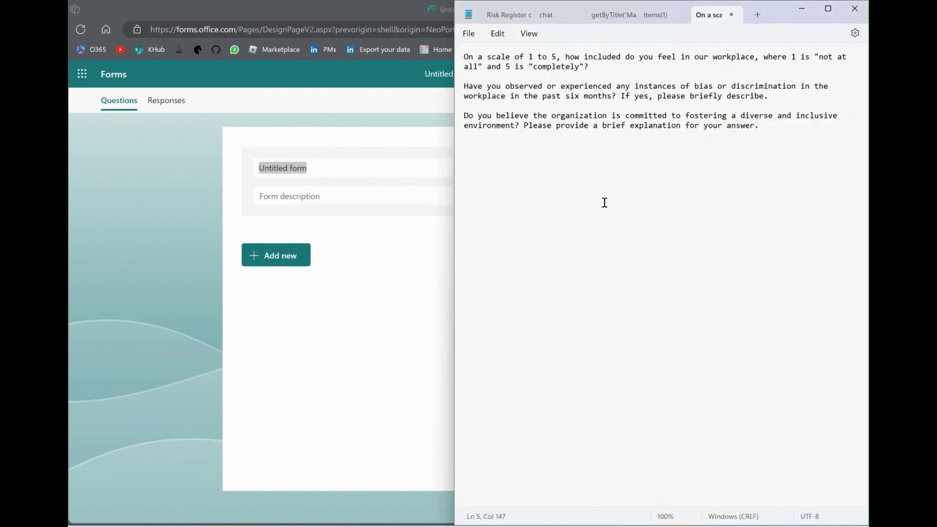
click(367, 168)
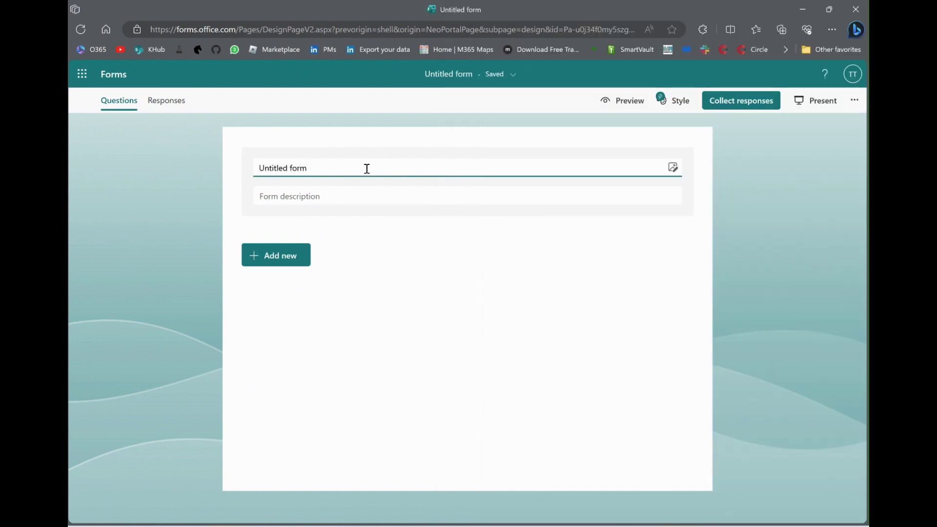
key(ctrl+a)
text(EMmp)
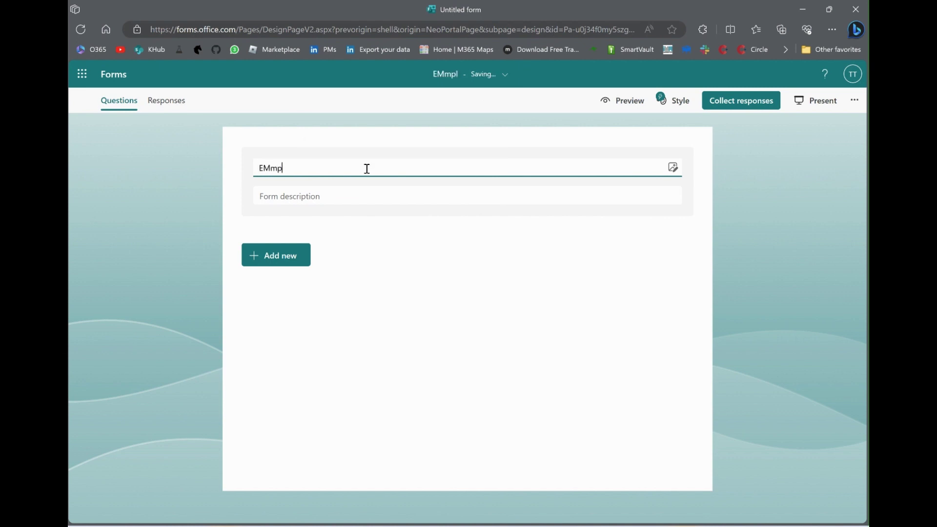
text(mployee )
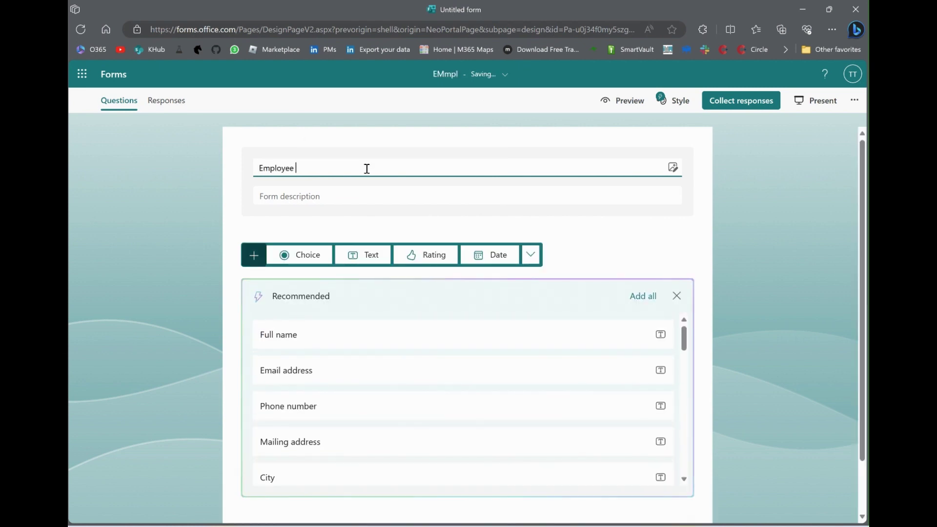
text(Cli)
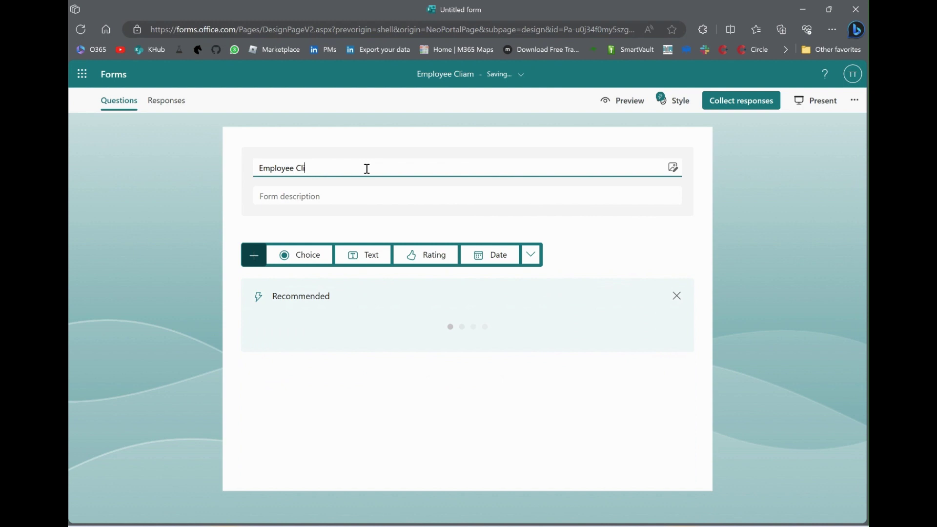
text(mate Survey)
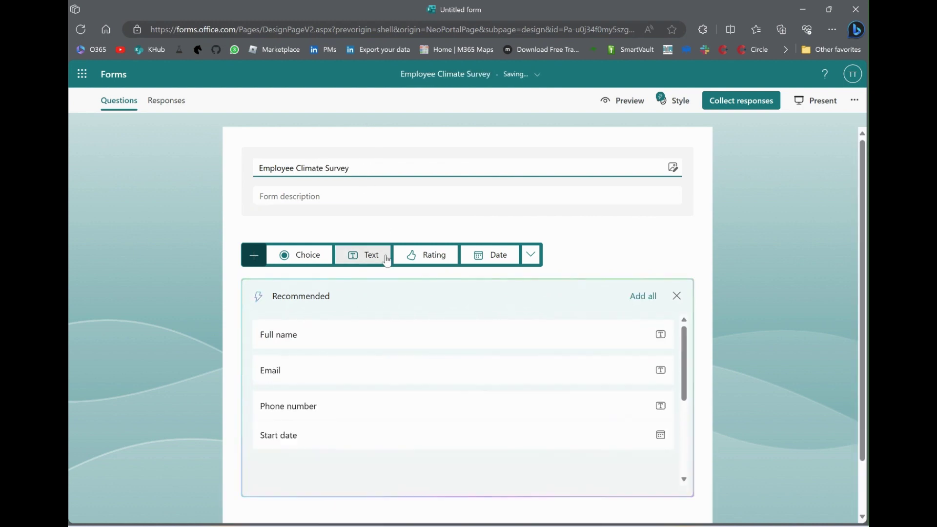
Step: Dismiss the recommended questions and copy the first survey question from Notepad
click(676, 297)
key(alt+Tab)
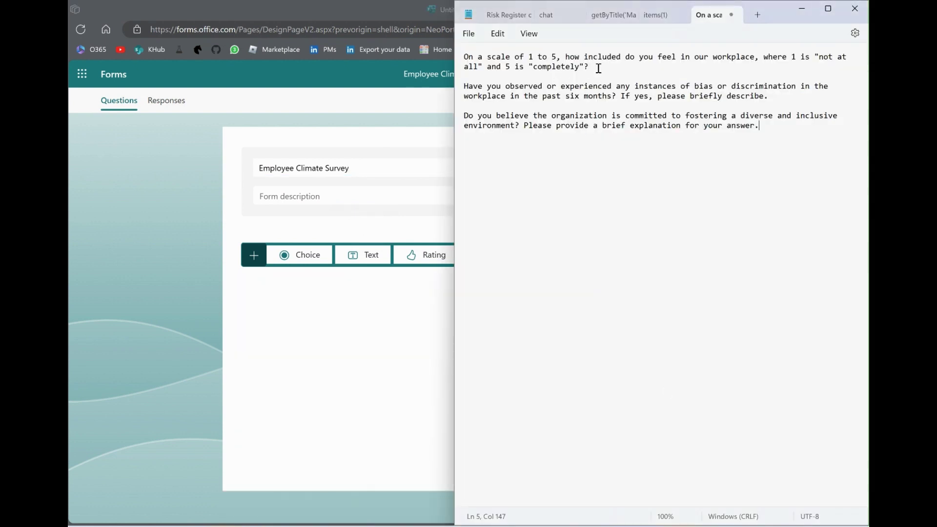
drag(599, 68, 456, 58)
key(ctrl+c)
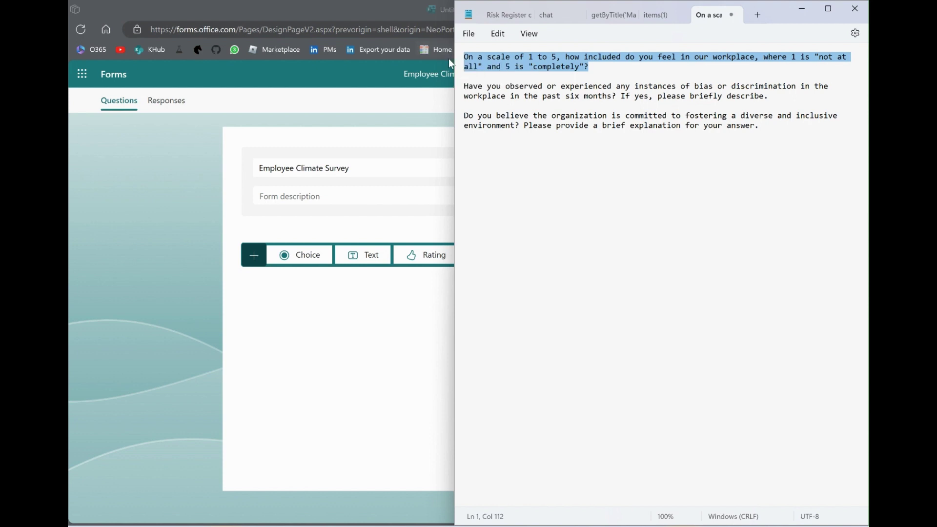
Step: Add a rating question 1 titled with the pasted question about how included employees feel
click(385, 319)
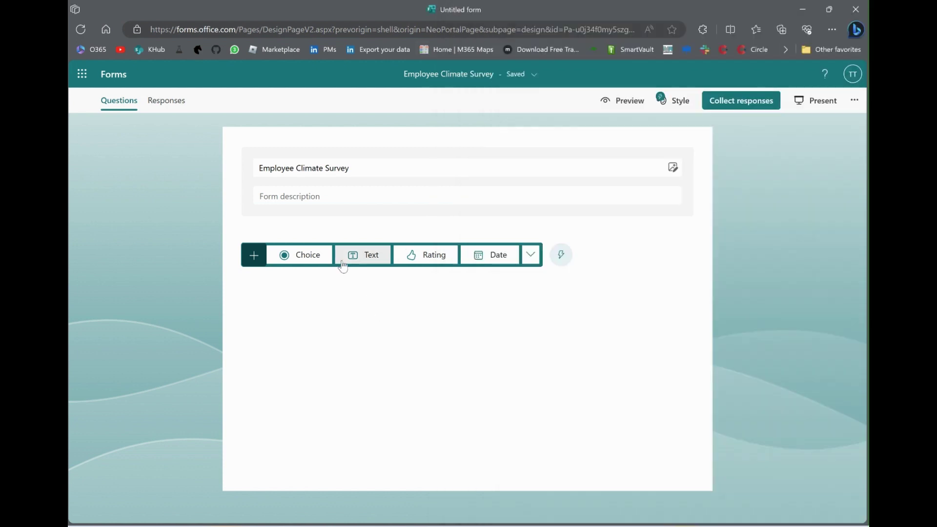
click(444, 257)
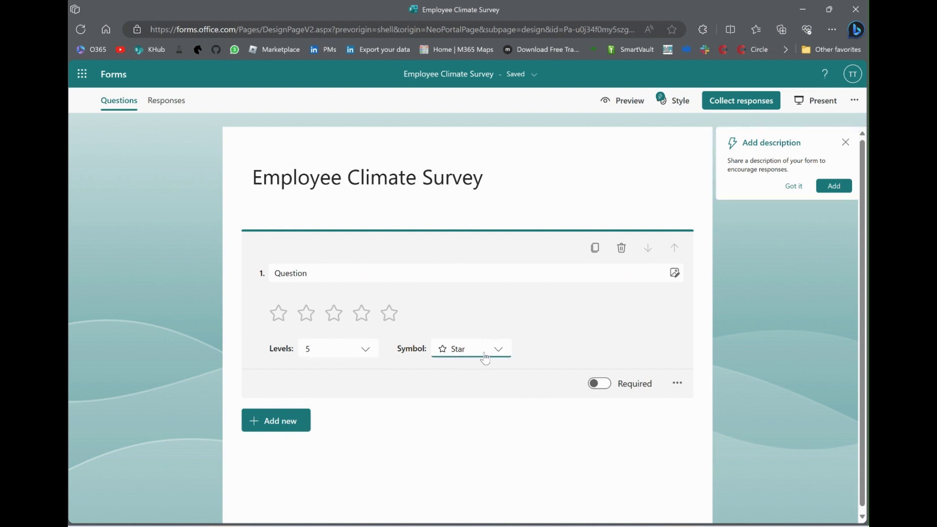
click(357, 275)
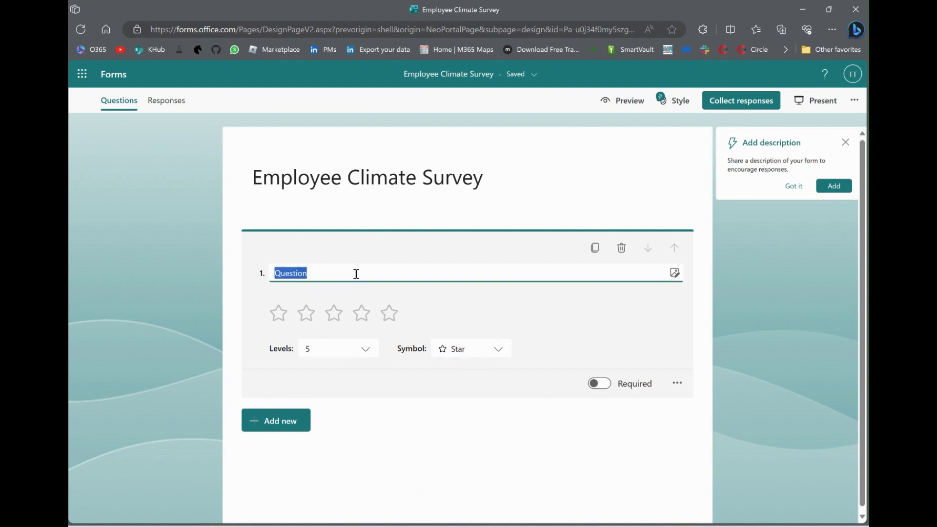
key(ctrl+v)
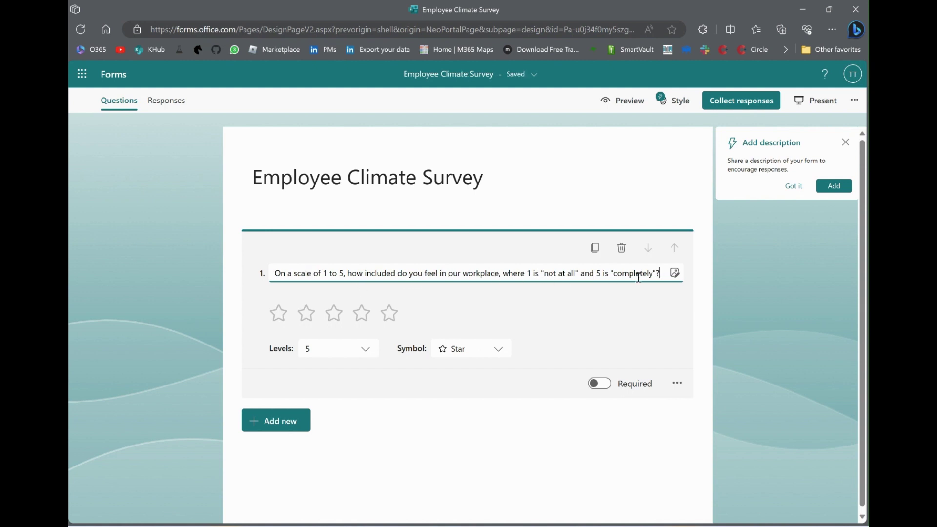
Step: Copy the second survey question from the Notepad draft
click(273, 423)
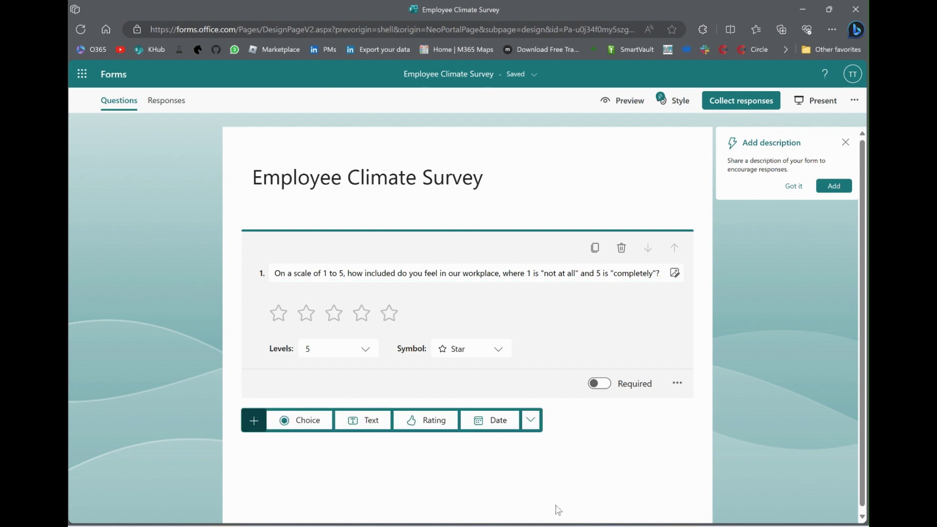
key(alt+Tab)
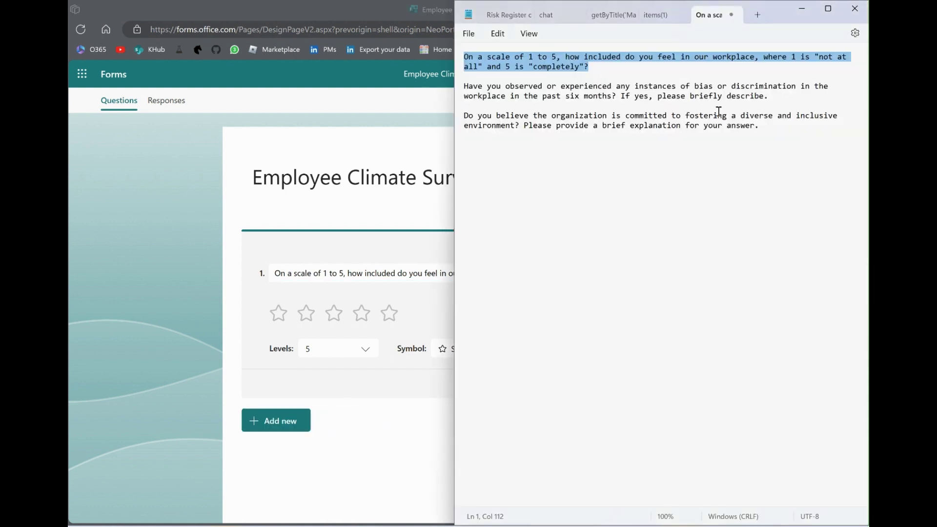
drag(775, 98, 467, 91)
key(ctrl+c)
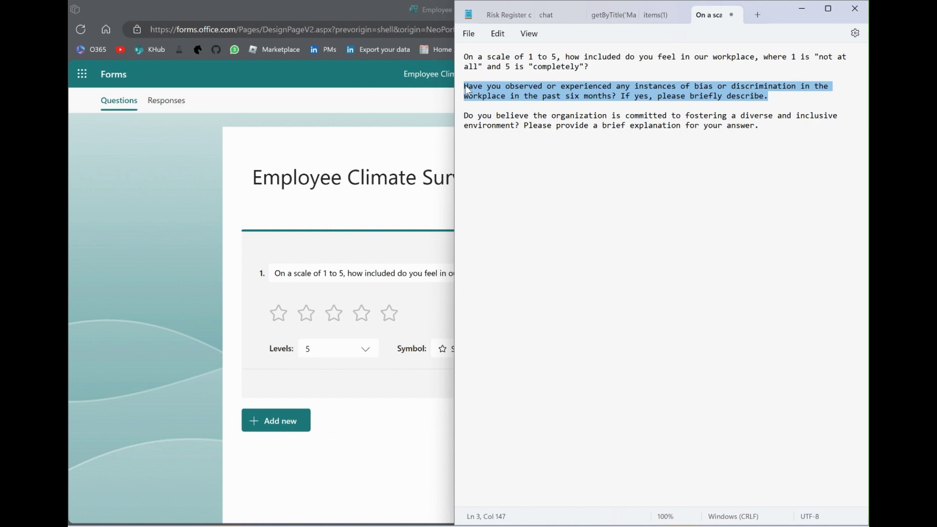
Step: Add question 2 as a long-answer text question about observed bias in the past six months
click(259, 423)
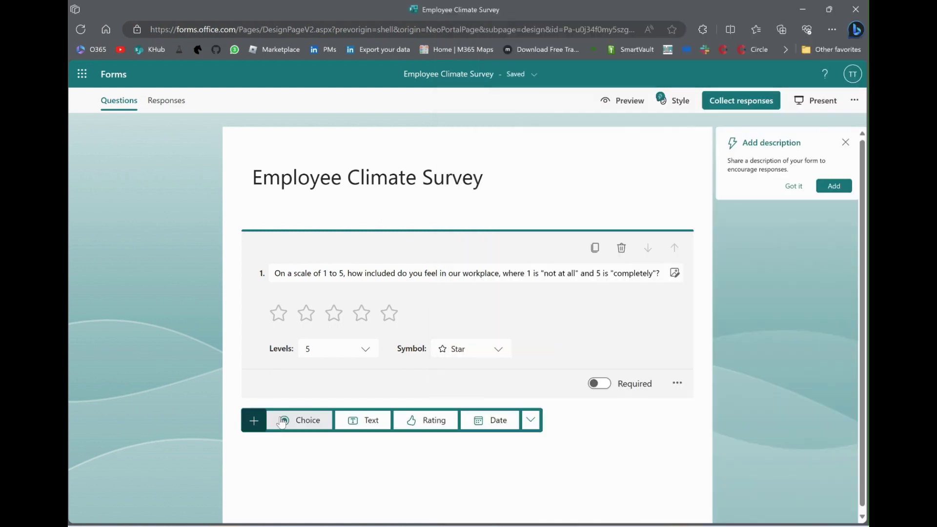
click(372, 421)
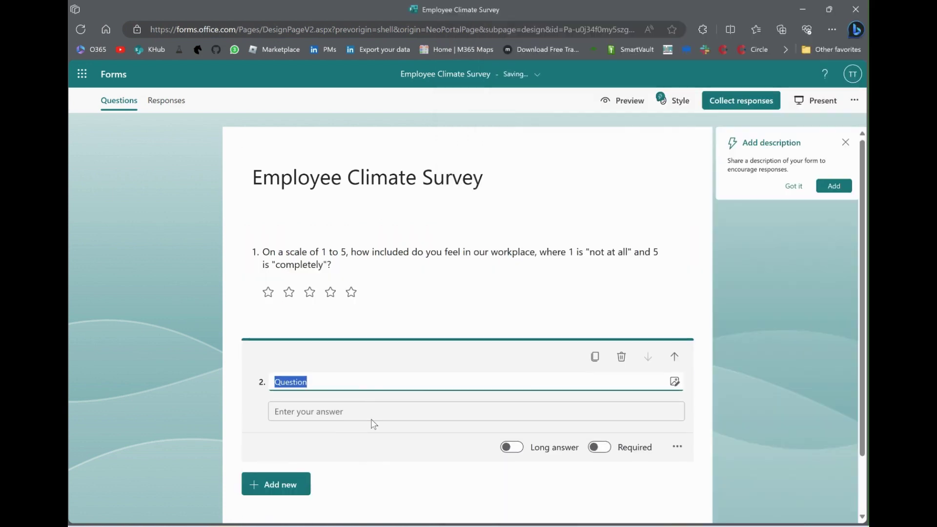
click(513, 393)
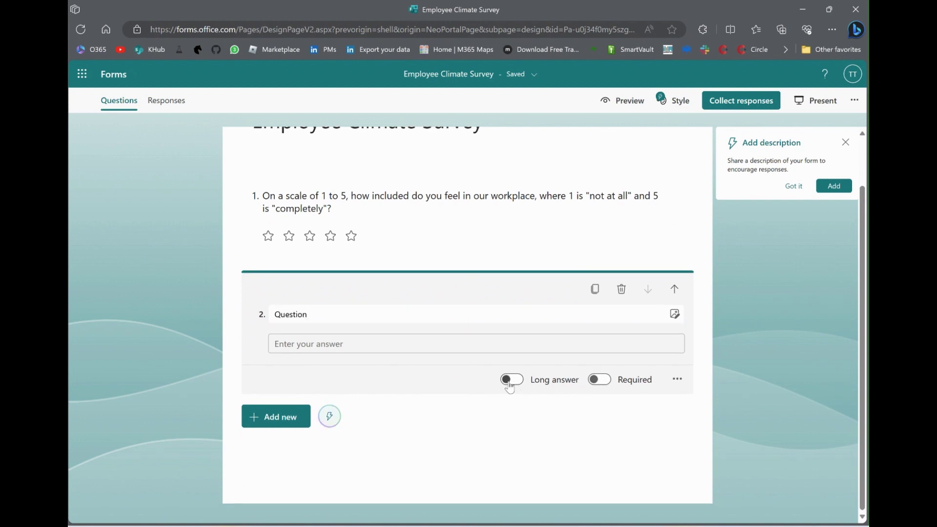
click(370, 314)
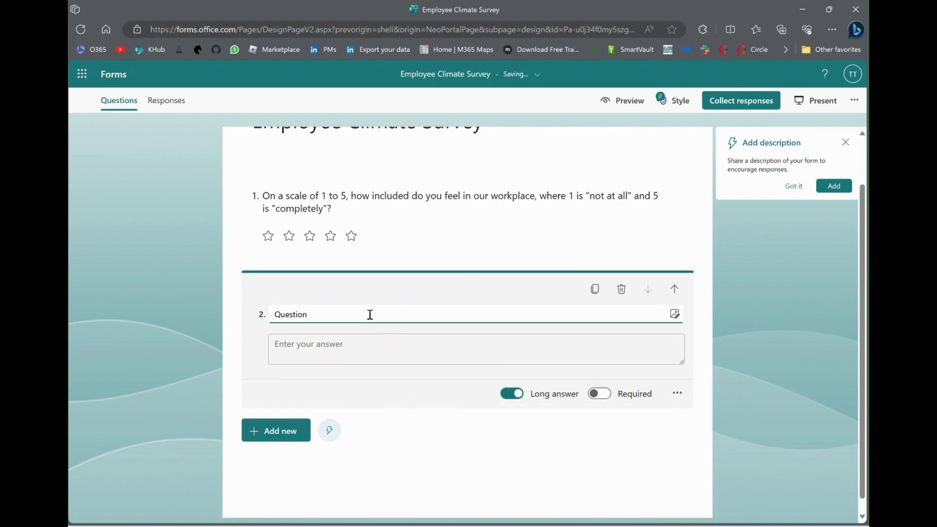
double_click(370, 314)
key(ctrl+v)
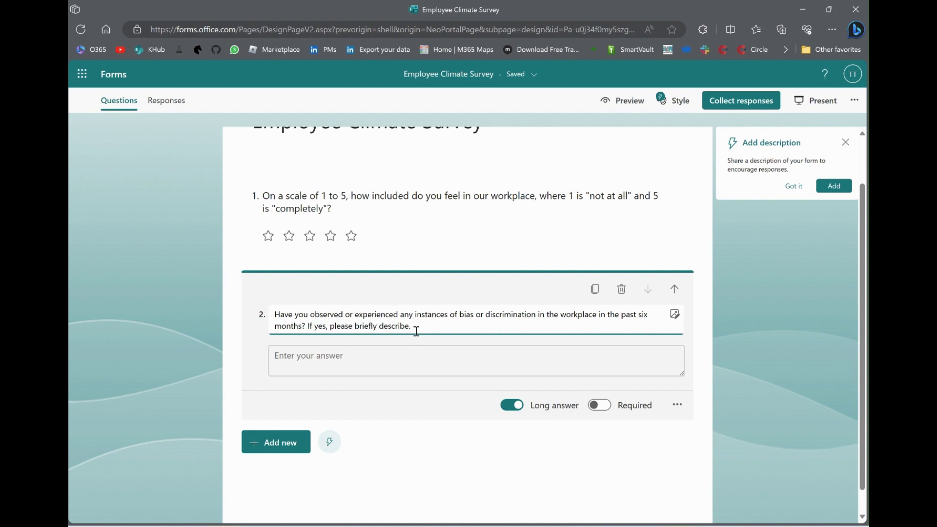
click(279, 443)
Step: Make question 3 a long-answer text question on the organization's commitment to diversity and inclusion
click(373, 442)
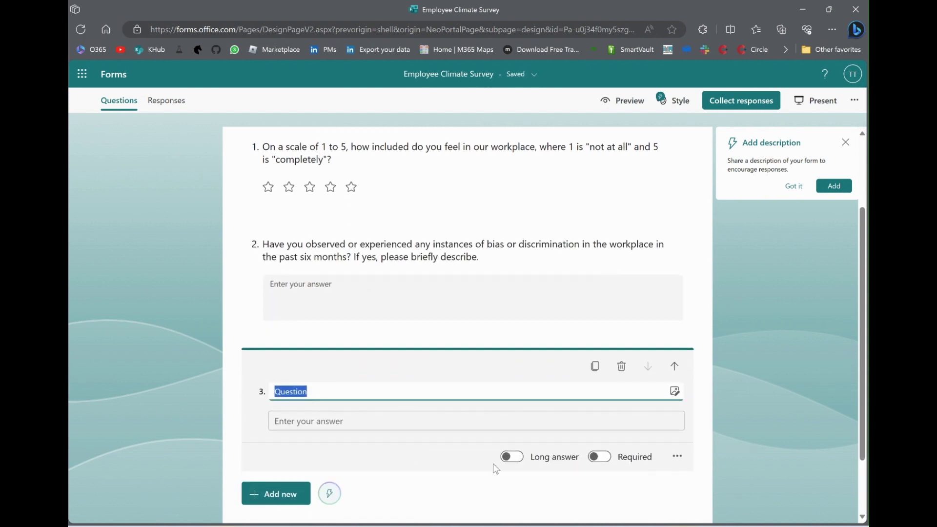
click(513, 456)
key(alt+Tab)
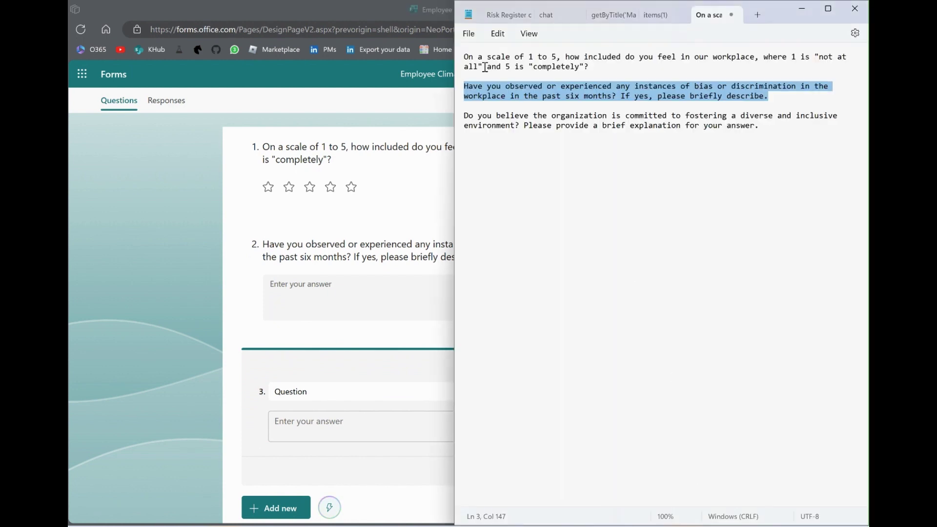
drag(760, 125, 464, 115)
key(ctrl+c)
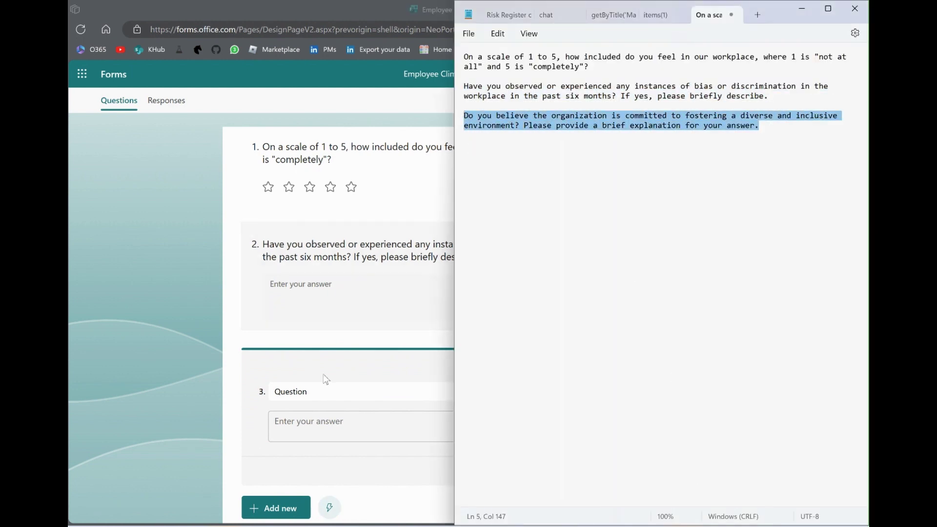
click(334, 392)
double_click(333, 391)
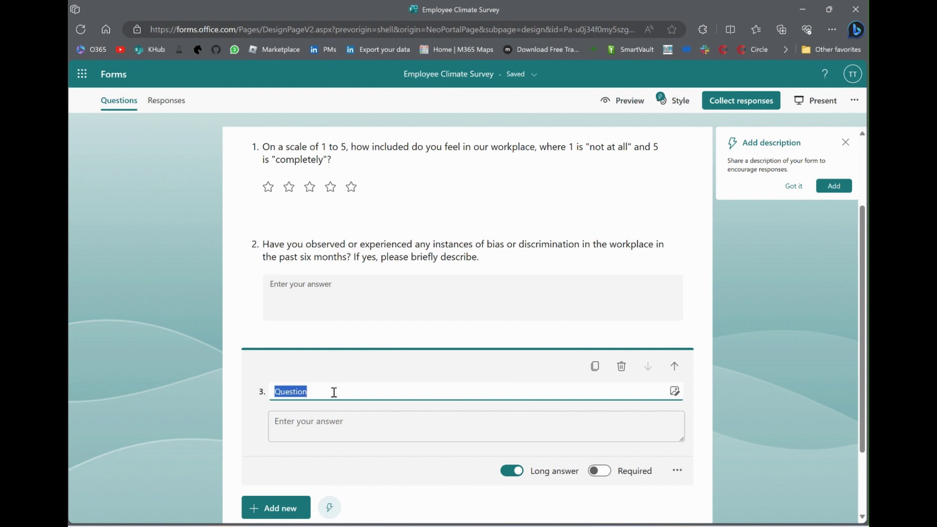
key(ctrl+v)
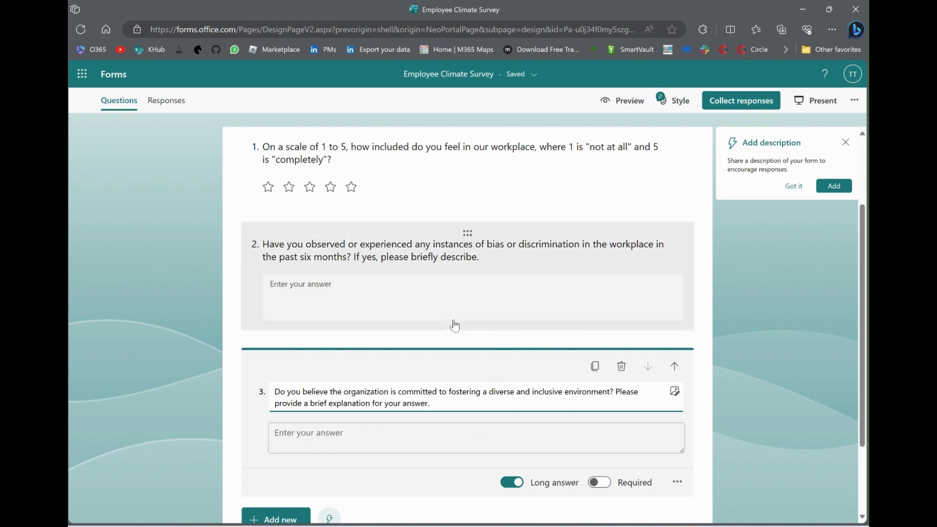
scroll(454, 324, down, 1)
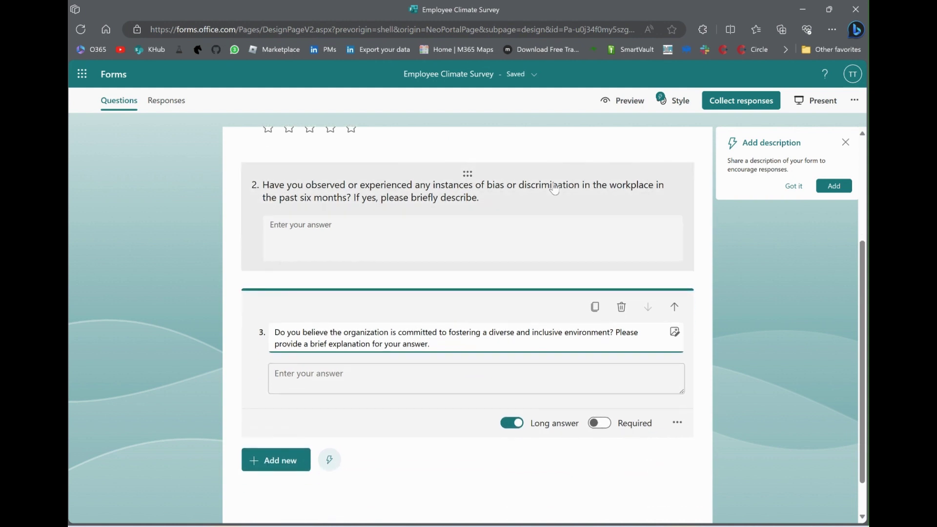
Step: Copy the survey's shortened response link
click(767, 100)
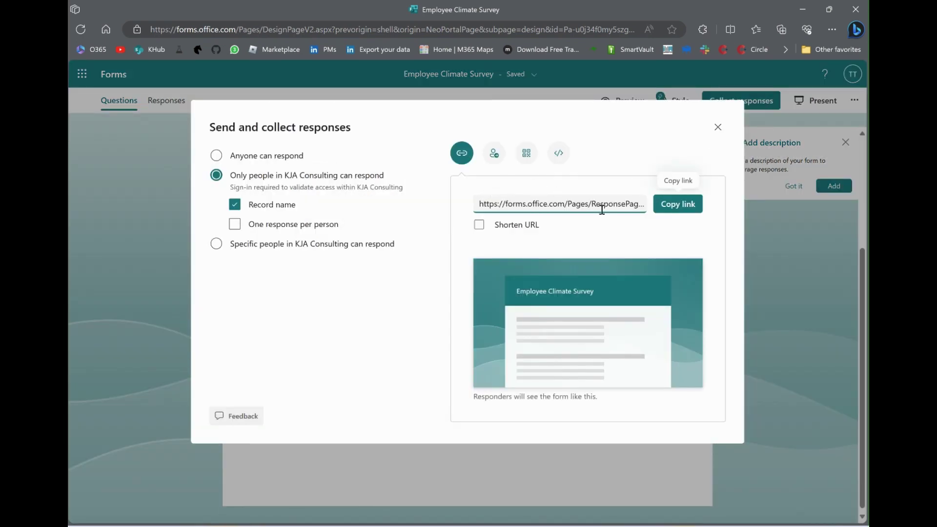
click(676, 204)
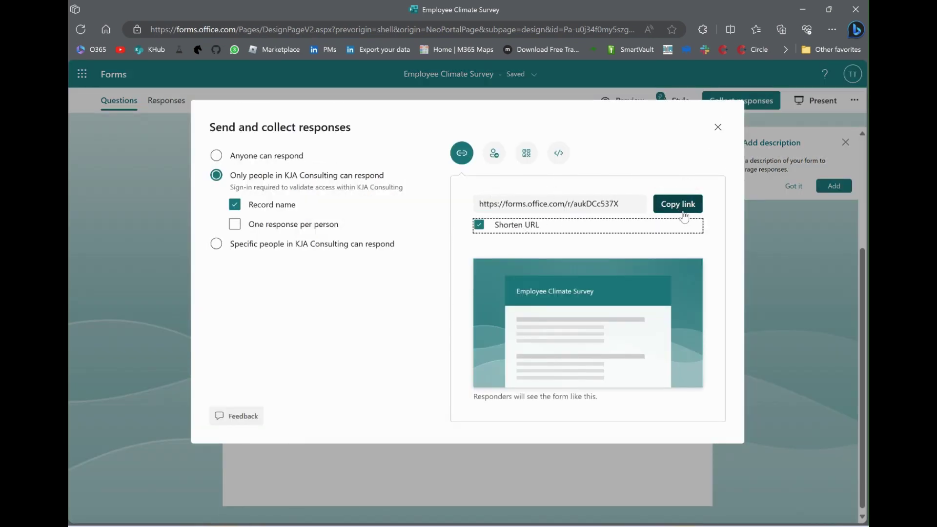
click(667, 210)
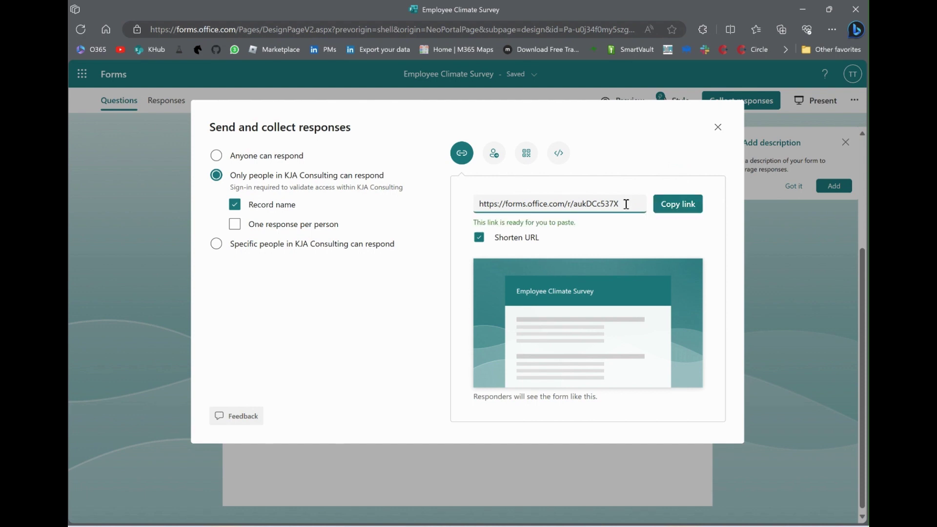
click(718, 128)
Step: Preview the survey, then return to the Diversity, Equity, and Inclusion page
click(623, 101)
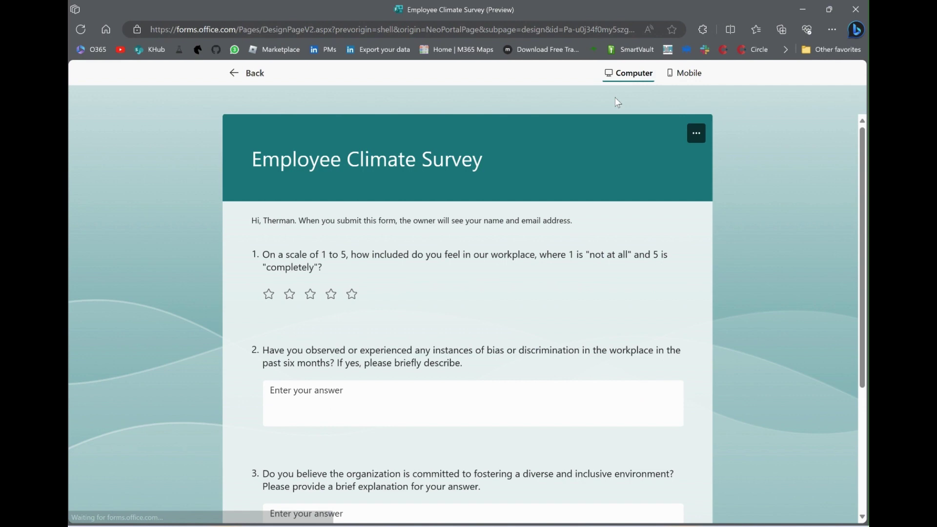
click(264, 28)
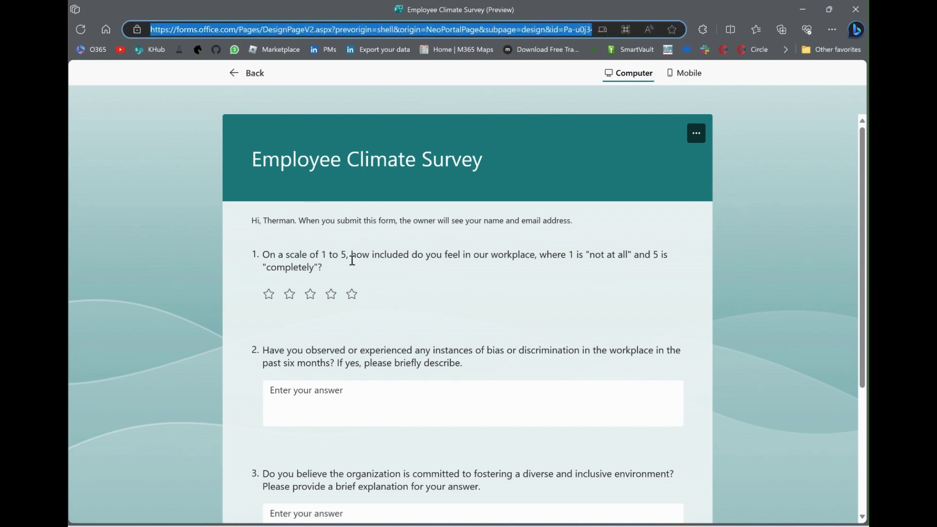
scroll(470, 322, down, 3)
scroll(464, 364, up, 3)
mouse_move(73, 98)
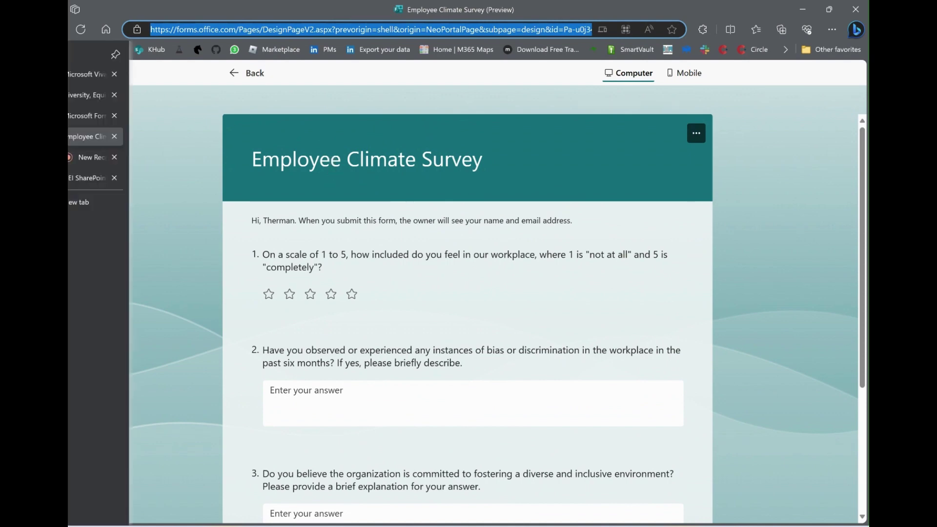
click(77, 97)
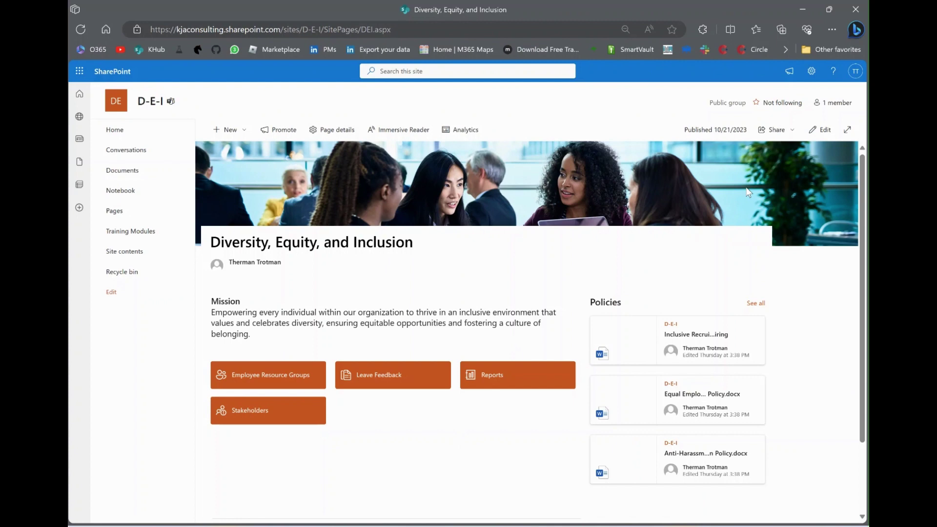
Step: Edit the DEI page and insert a one-third-right section below the page title
click(816, 129)
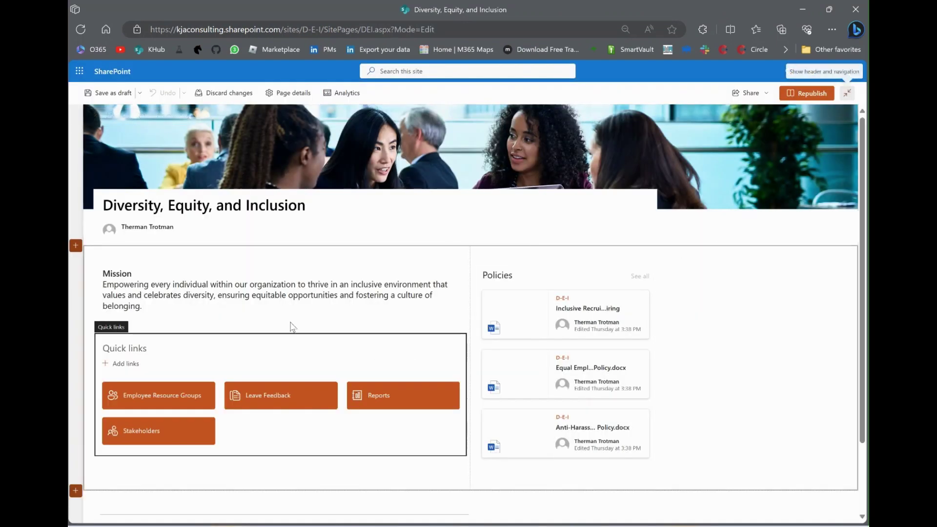
click(76, 247)
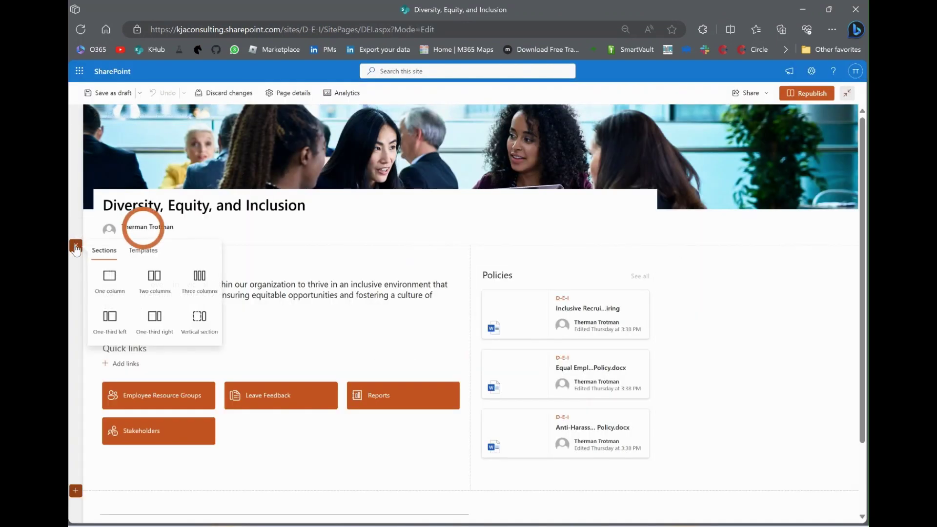
click(111, 279)
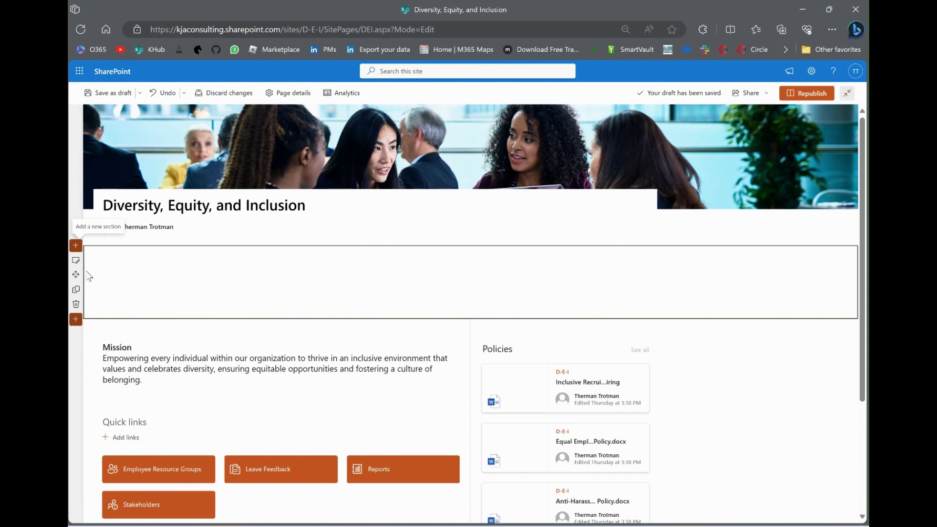
click(76, 261)
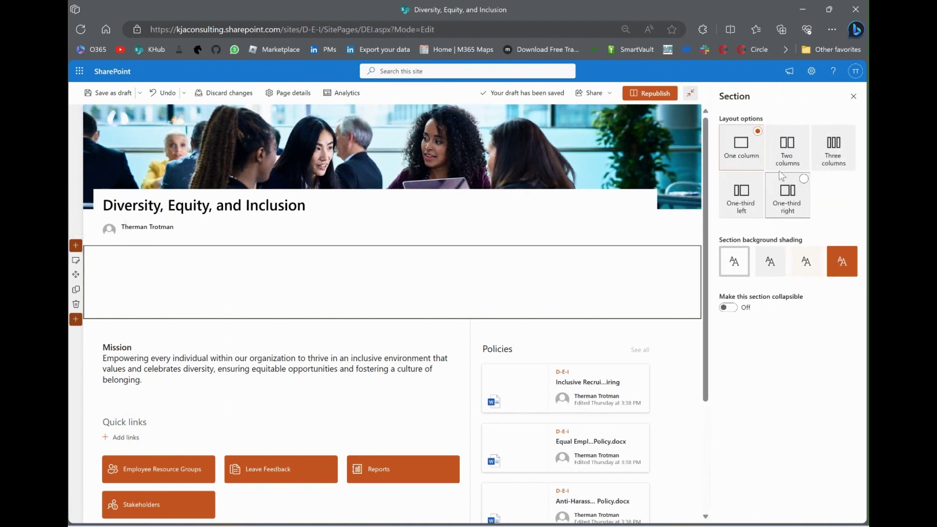
click(799, 201)
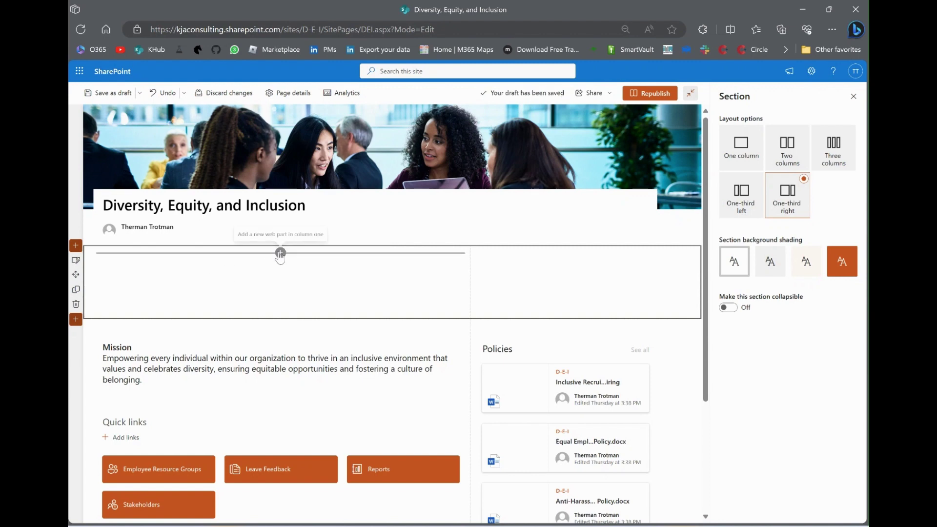
Step: Add a left-column text block 'Hey take our Employee Climate Survey!' styled as Heading 3
click(281, 253)
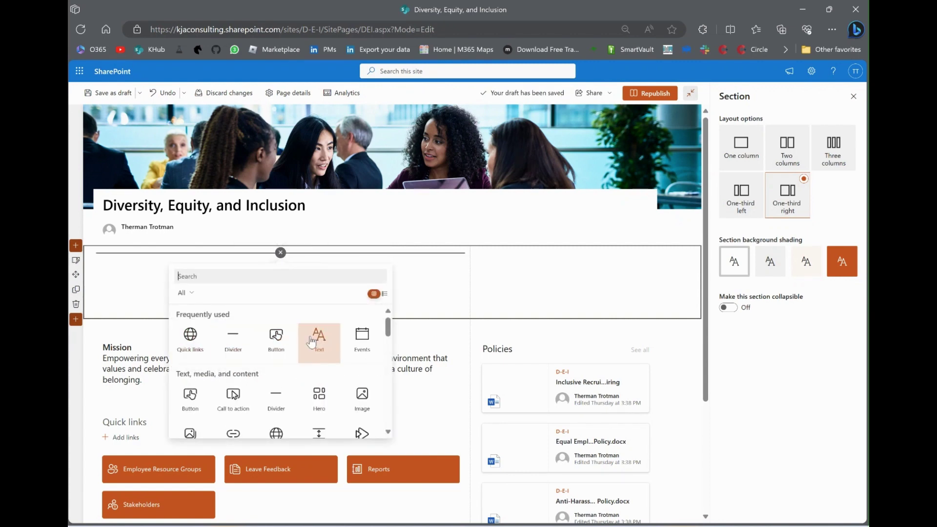
click(315, 339)
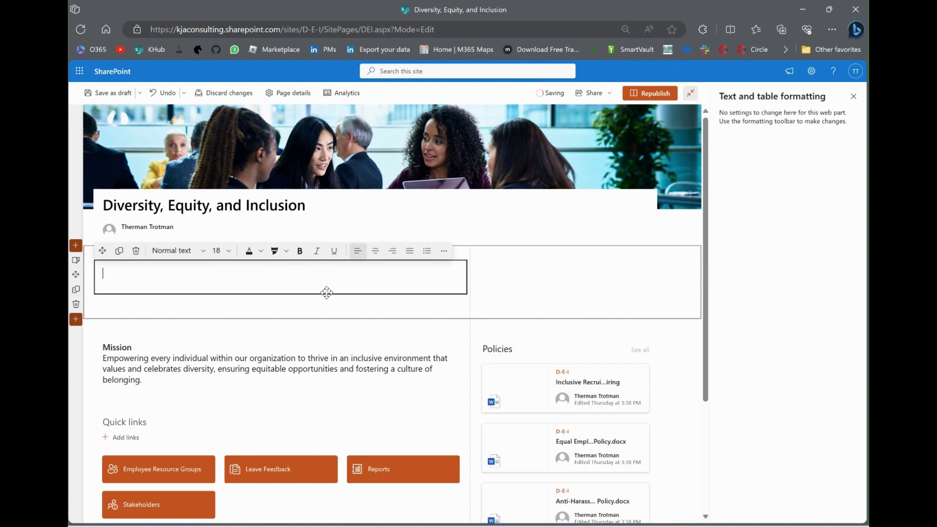
text(Hey take our)
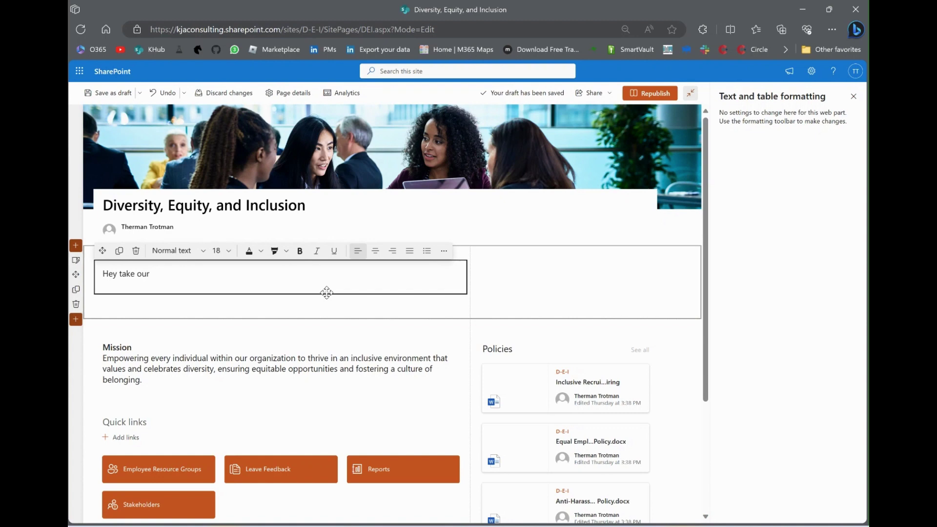
text( Em)
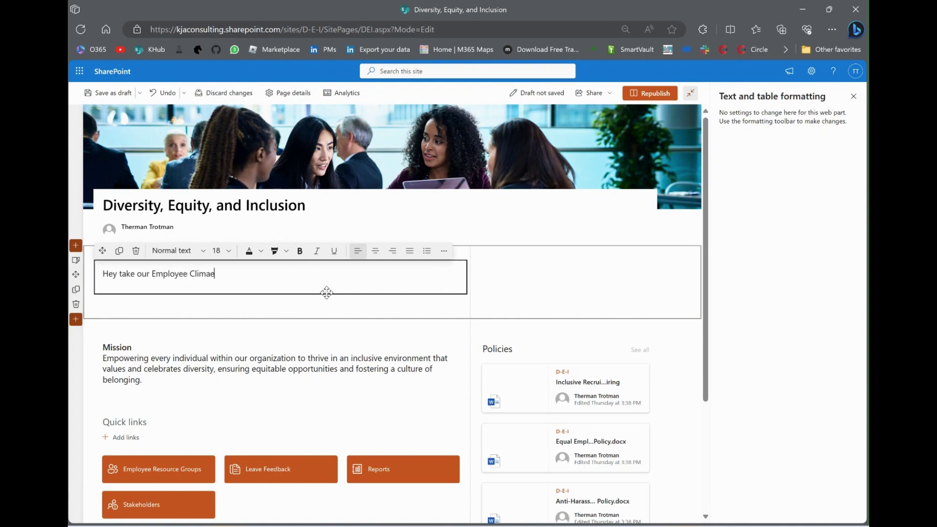
text(ployee Climate Survey!)
key(ctrl+a)
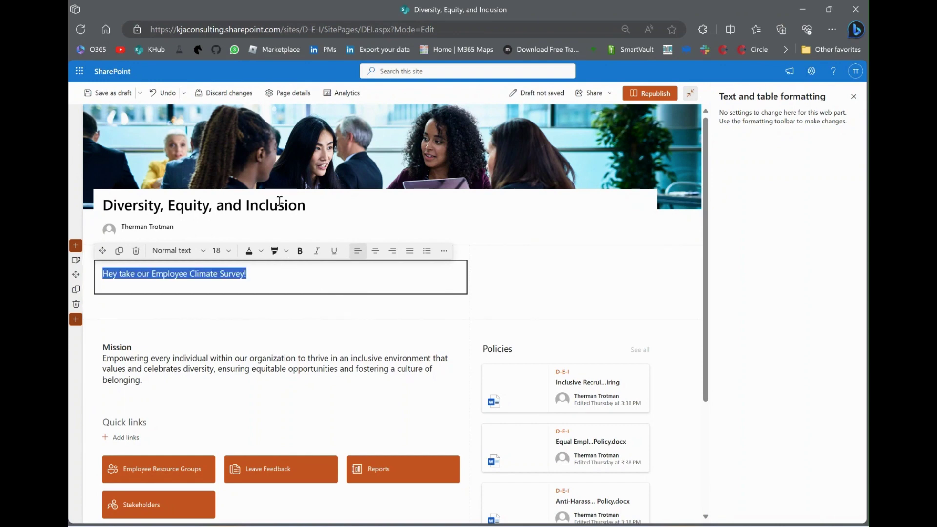
click(190, 251)
click(171, 285)
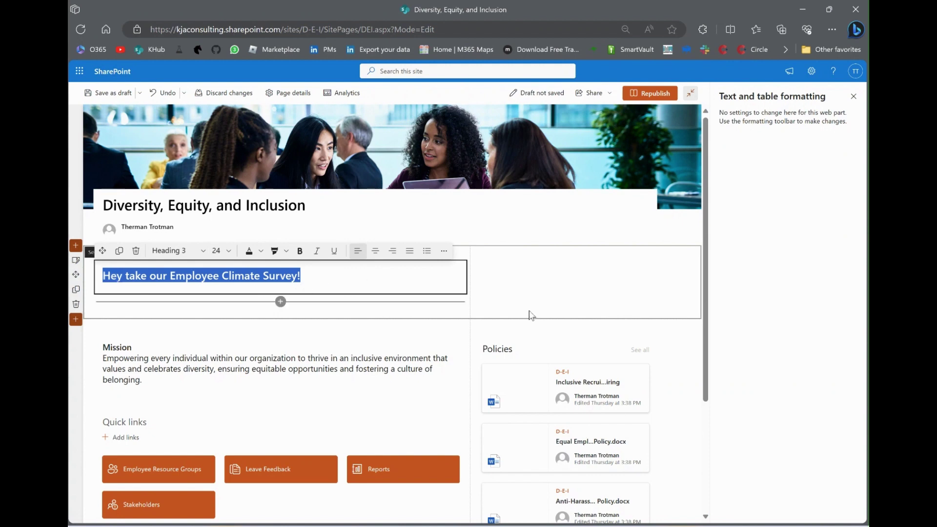
click(547, 295)
Step: Add a centred 'Take the Survey!' button in the right column linking to the Forms link
click(566, 253)
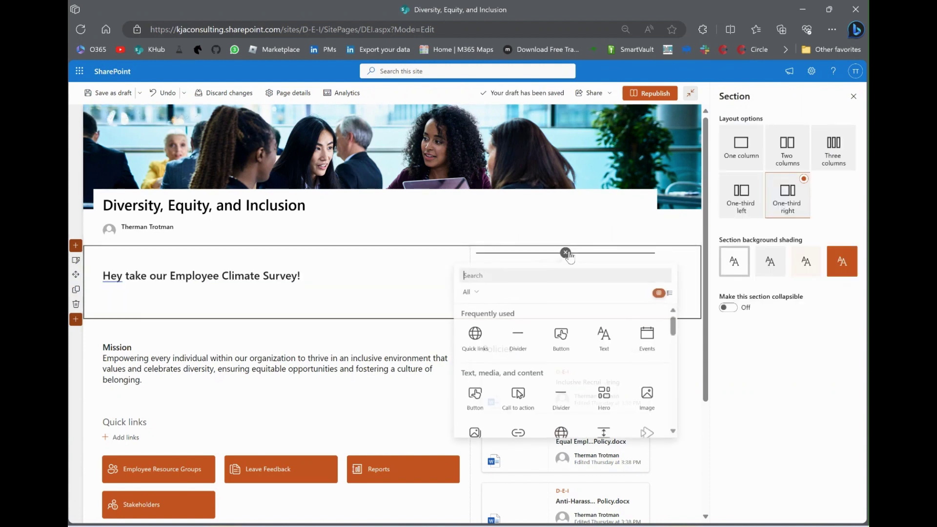
click(575, 346)
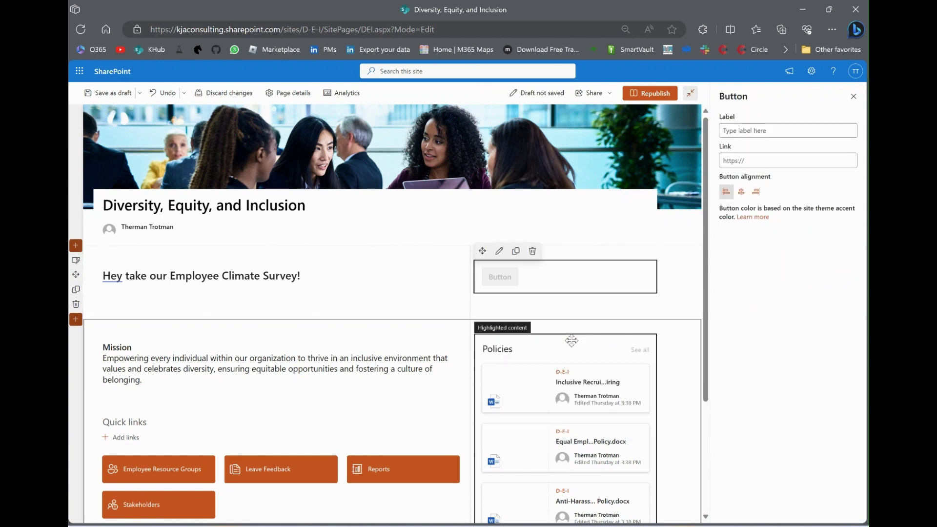
click(774, 130)
text(Take the )
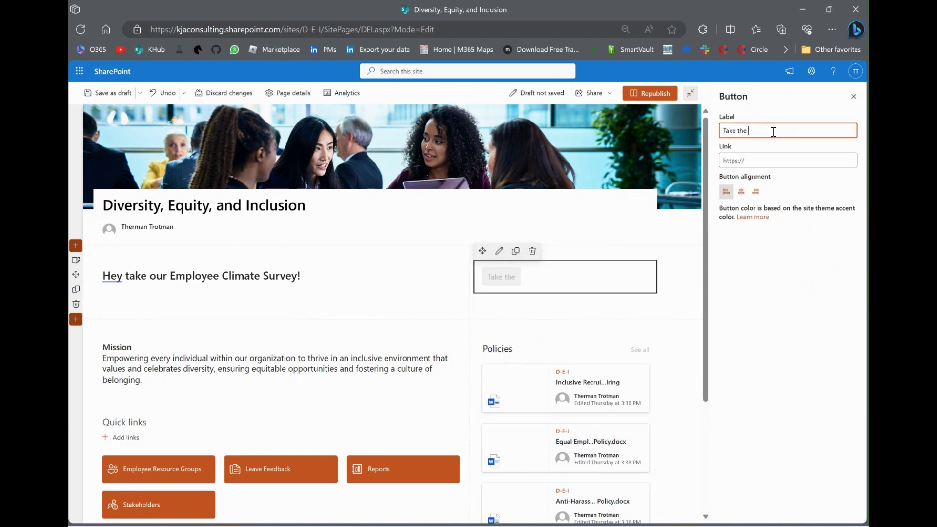
text(Survey!)
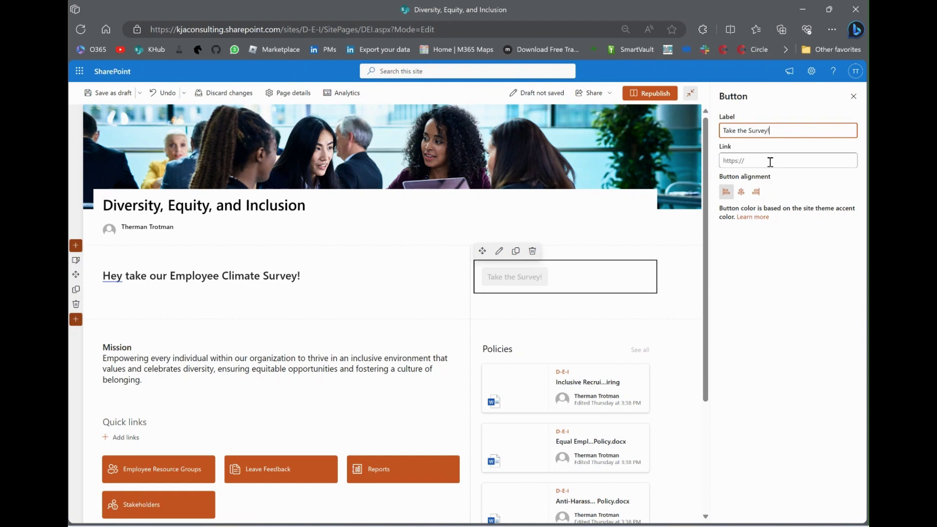
click(771, 163)
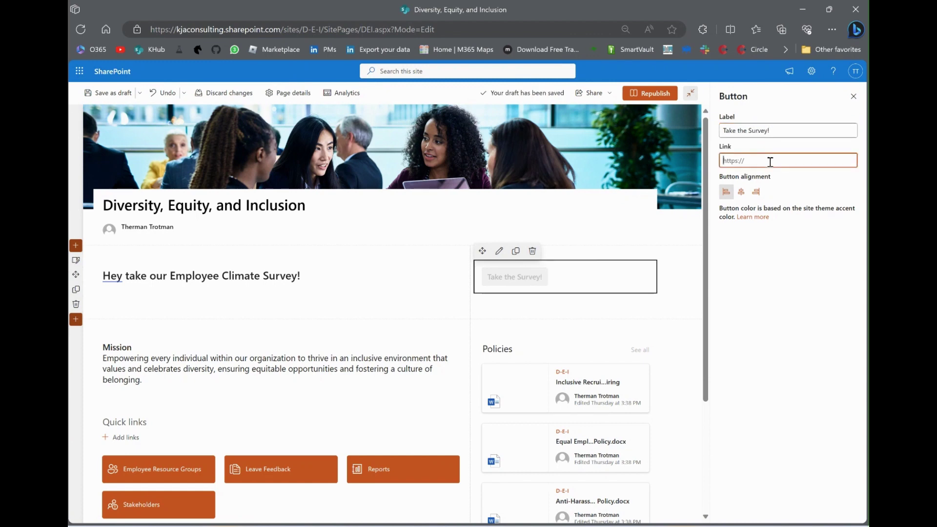
key(ctrl+v)
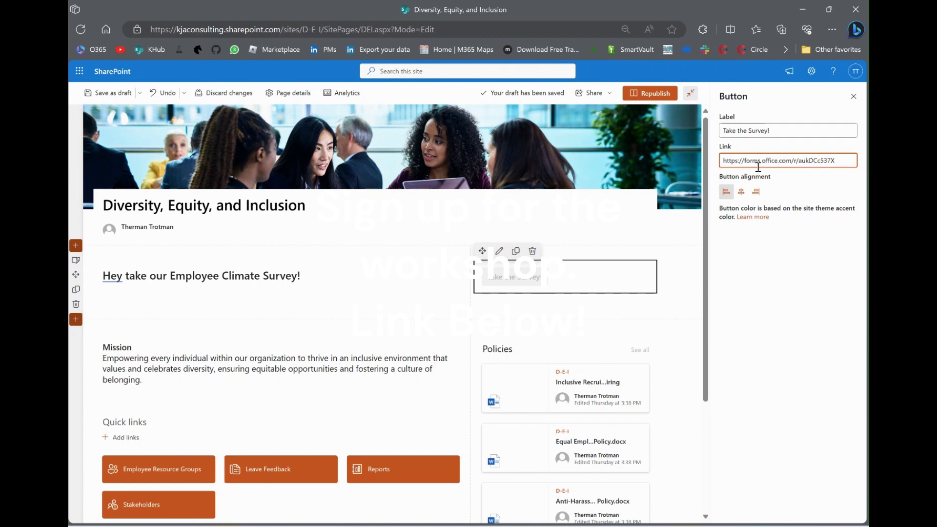
click(741, 193)
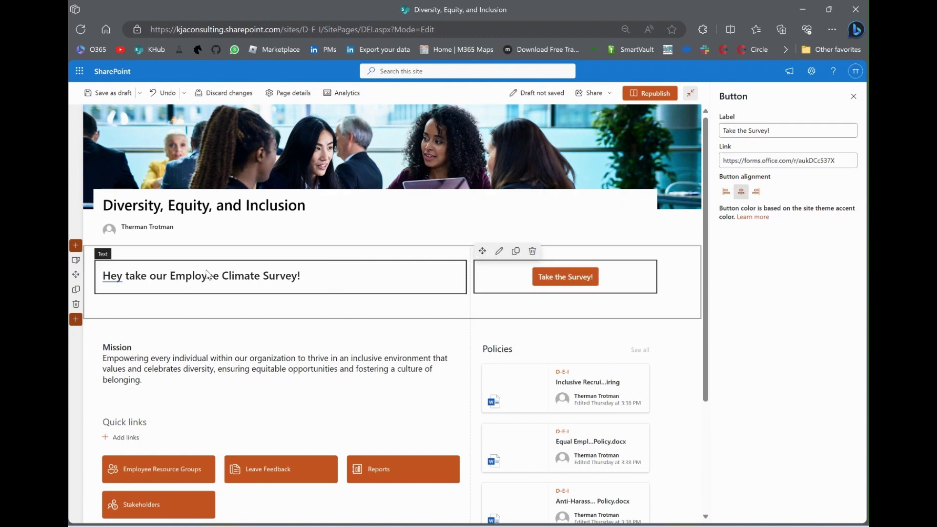
click(126, 275)
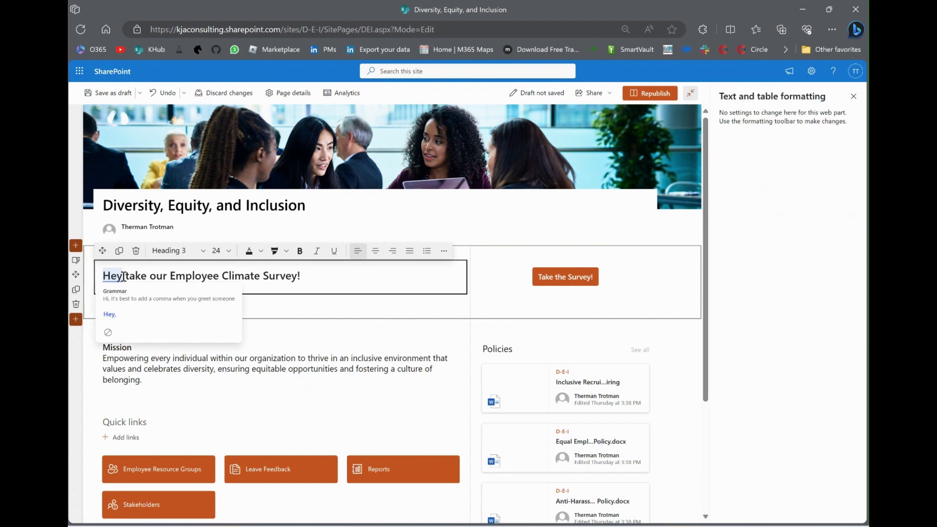
Step: Add a comma after 'Hey' and give the section Soft background shading
text(,)
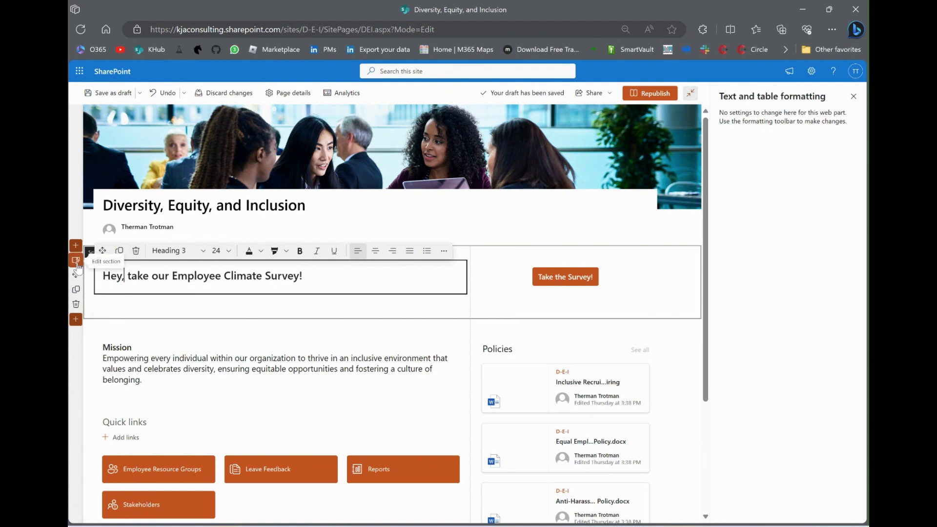
click(76, 261)
click(770, 268)
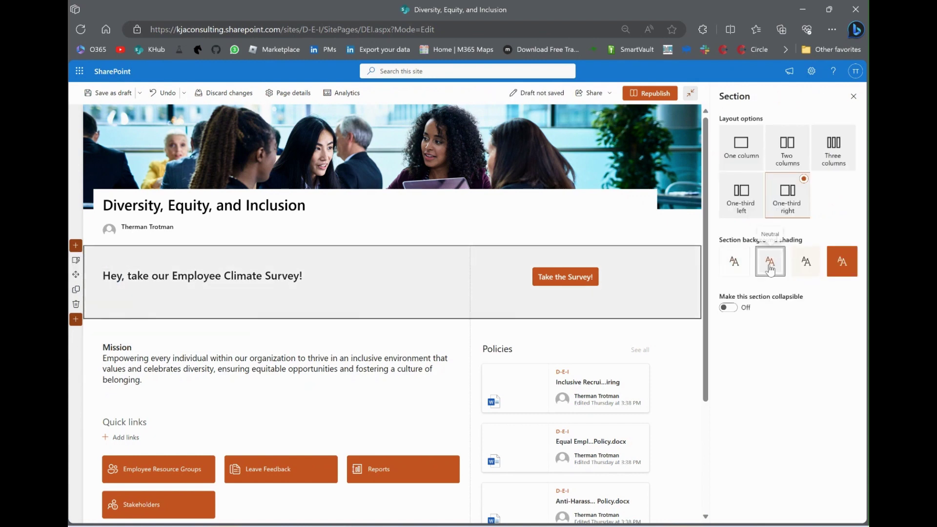
click(813, 272)
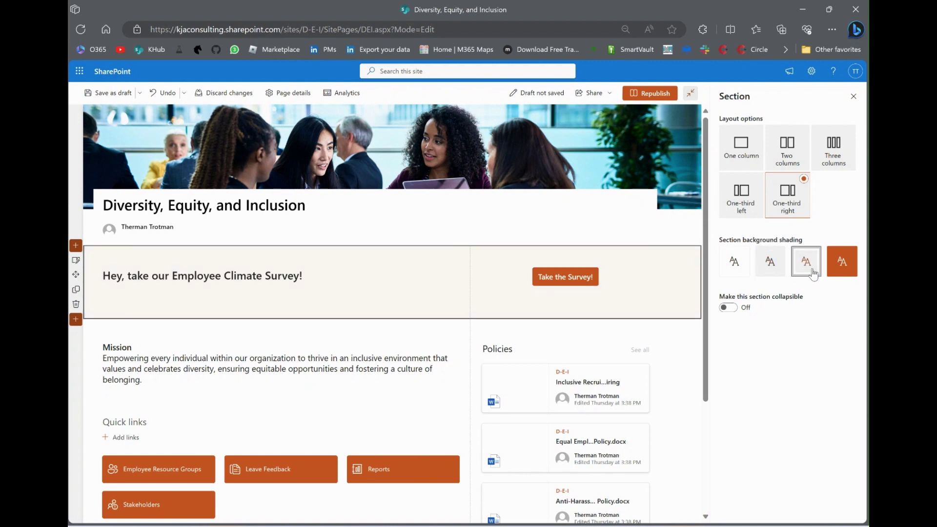
click(841, 265)
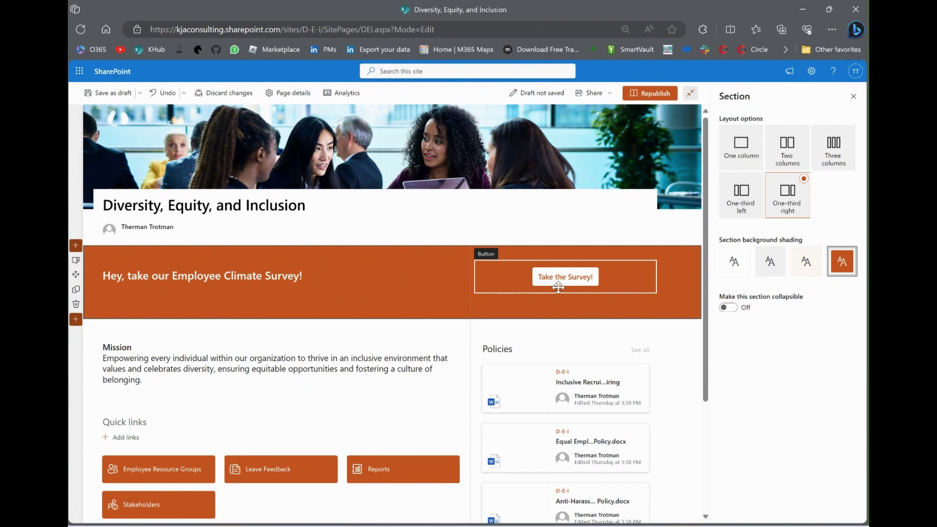
click(813, 272)
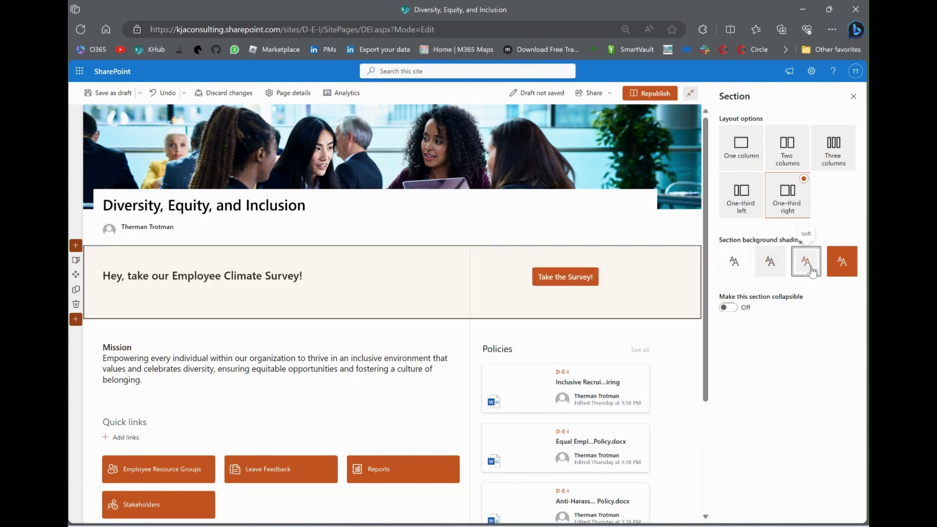
Step: Add a new line 'We actually care' plus a smiley emoji below the banner heading
click(224, 289)
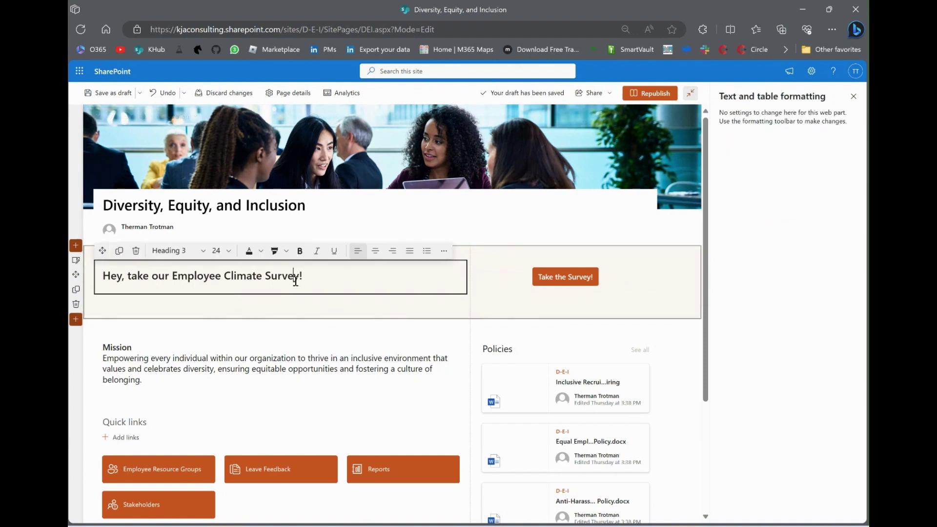
key(Return)
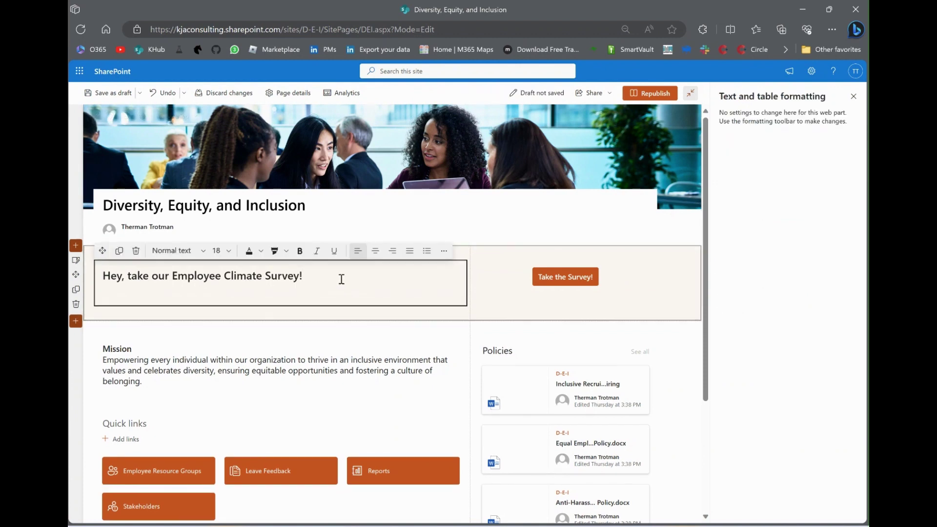
text(We actually care)
key(super+period)
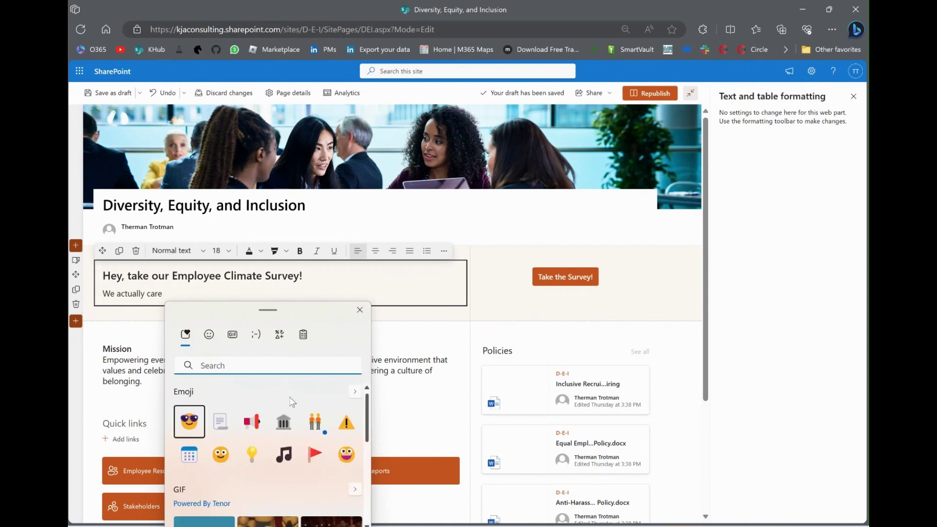
click(227, 456)
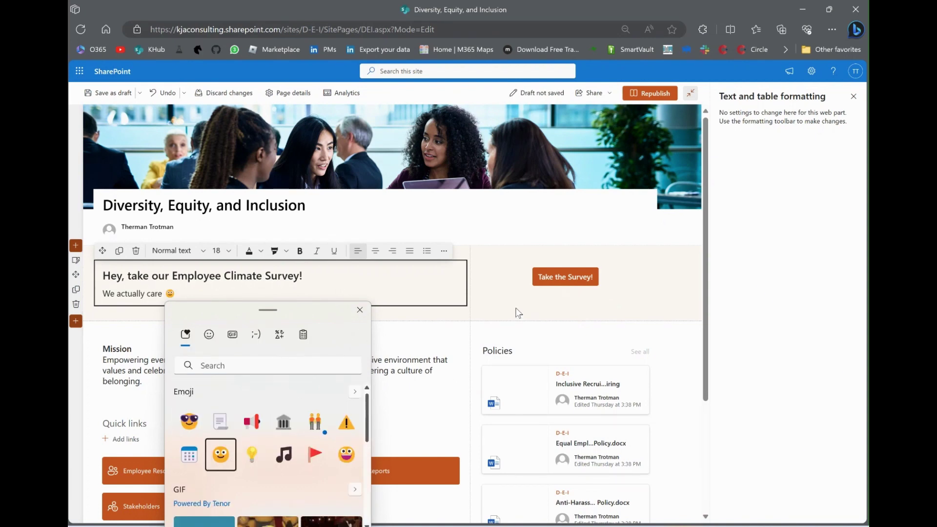
Step: Republish the page, then follow 'Take the Survey!' to the Employee Climate Survey form
click(644, 95)
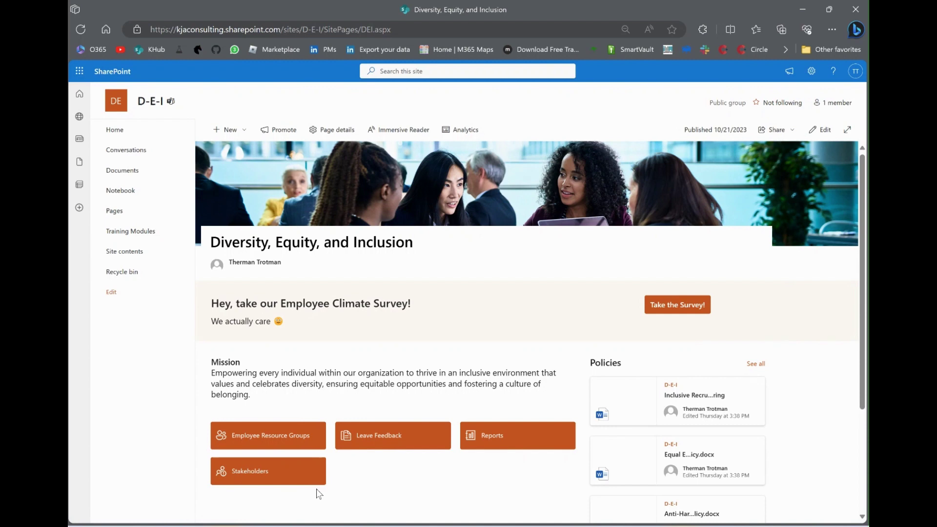
click(678, 305)
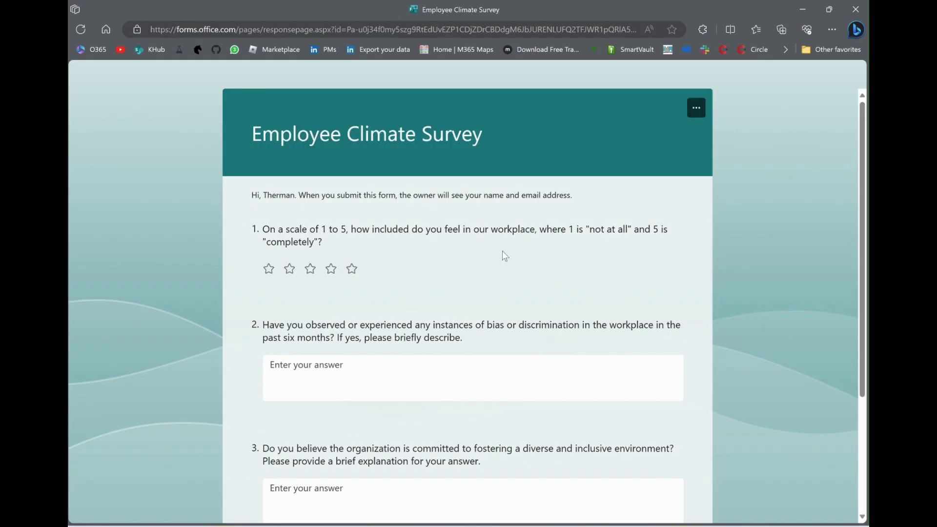
scroll(505, 256, down, 3)
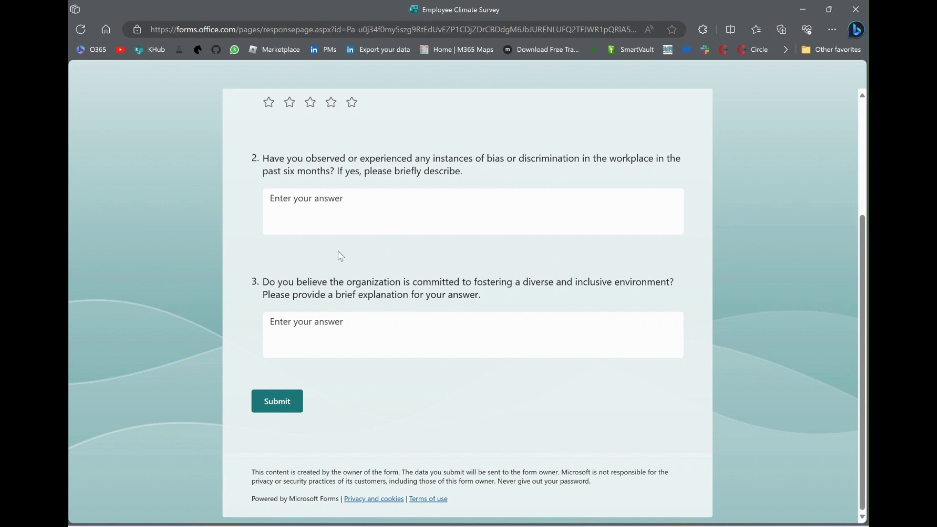